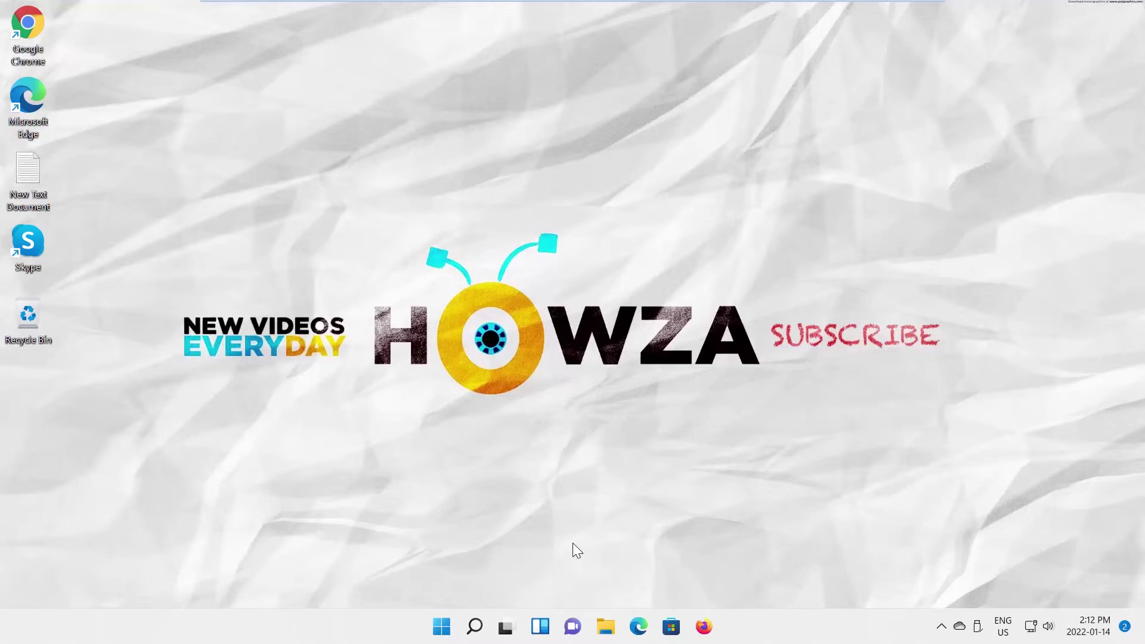
Step: Launch File Explorer and navigate to the Image folder on Local Disk (D:)
{"action": "left_click", "coordinate": [603, 629]}
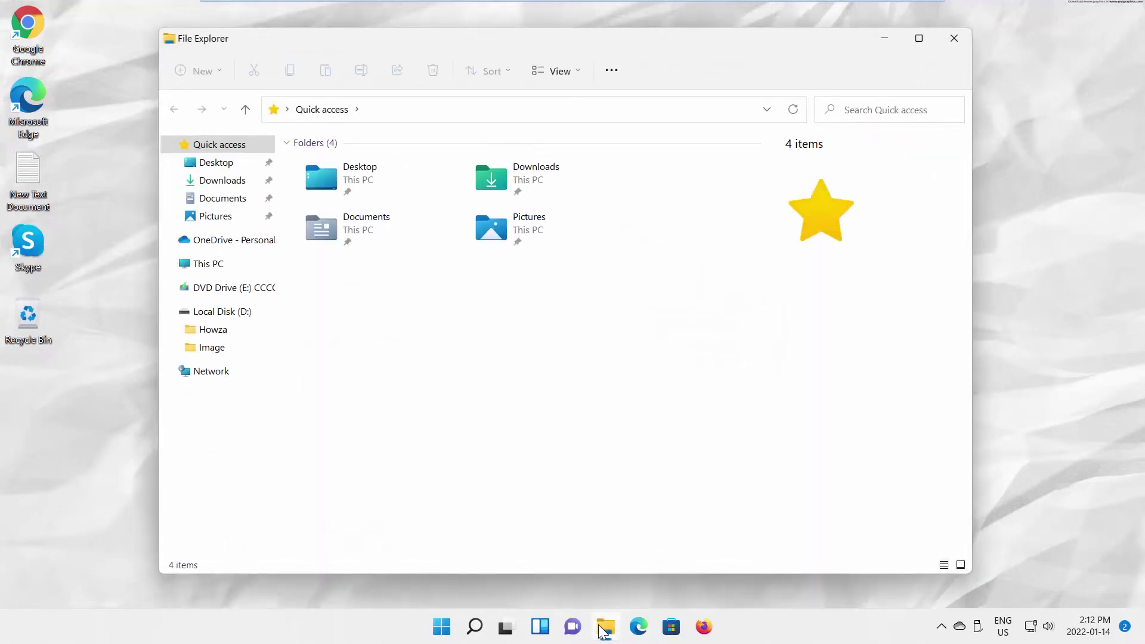
{"action": "left_click", "coordinate": [224, 348]}
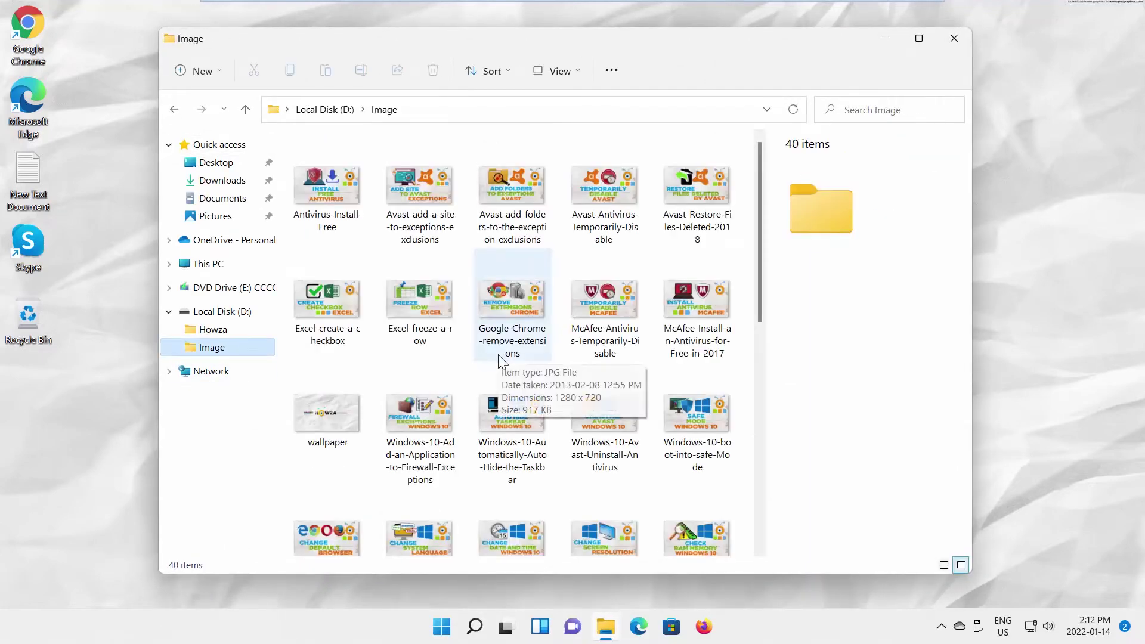
Step: Enable 'Always show icons, never thumbnails' in Folder Options > View and apply it
{"action": "left_click", "coordinate": [610, 70]}
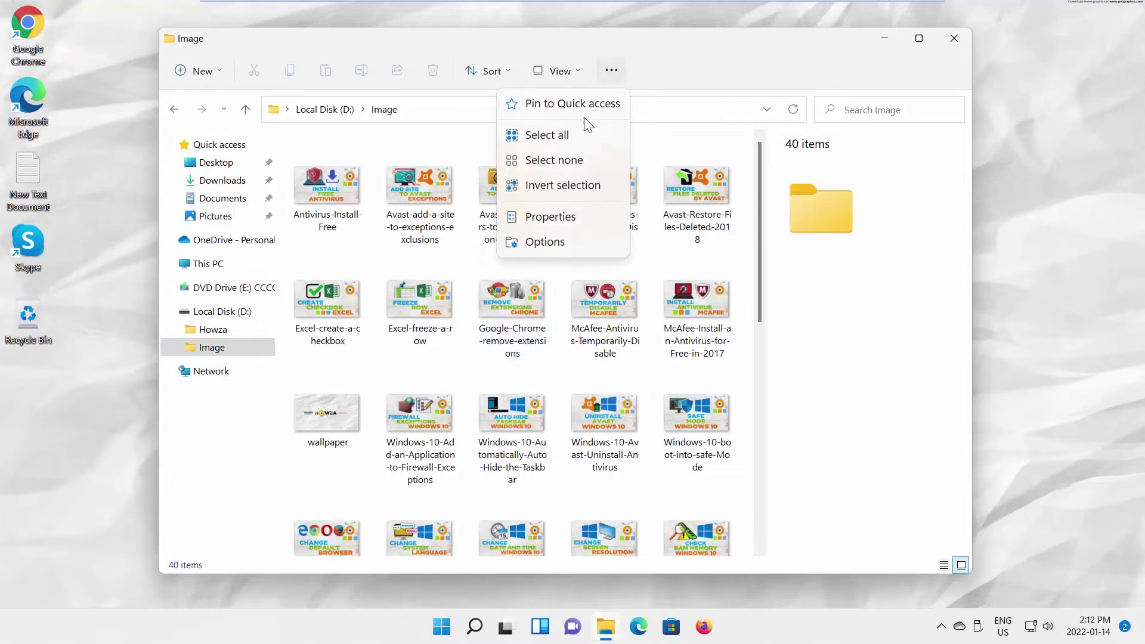
{"action": "left_click", "coordinate": [550, 244]}
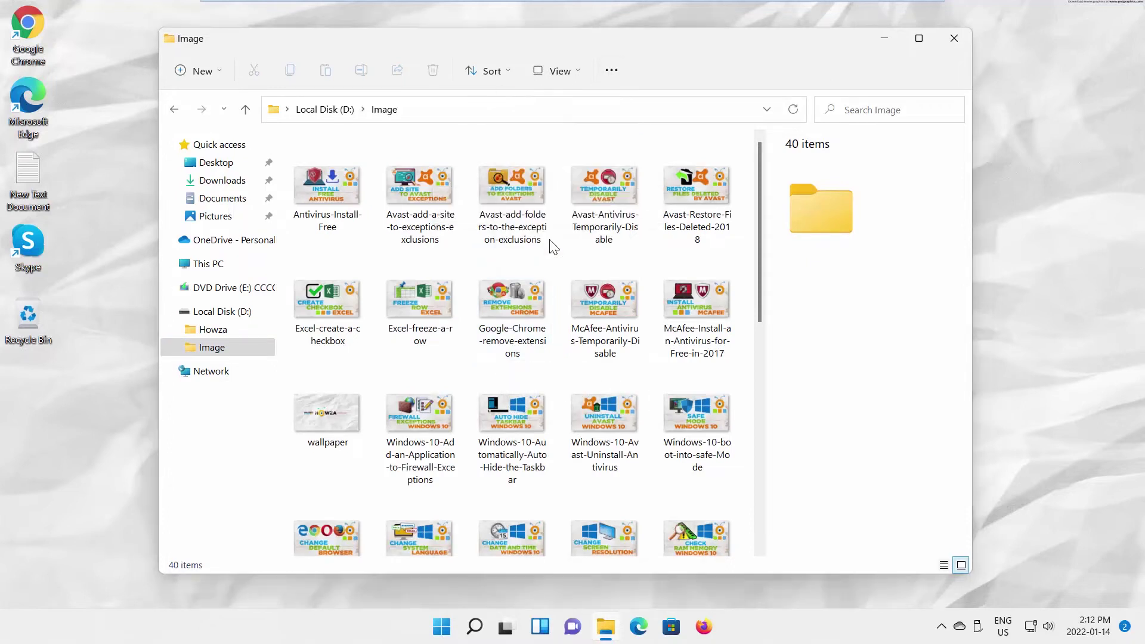
{"action": "left_click_drag", "start_coordinate": [362, 161], "coordinate": [661, 126]}
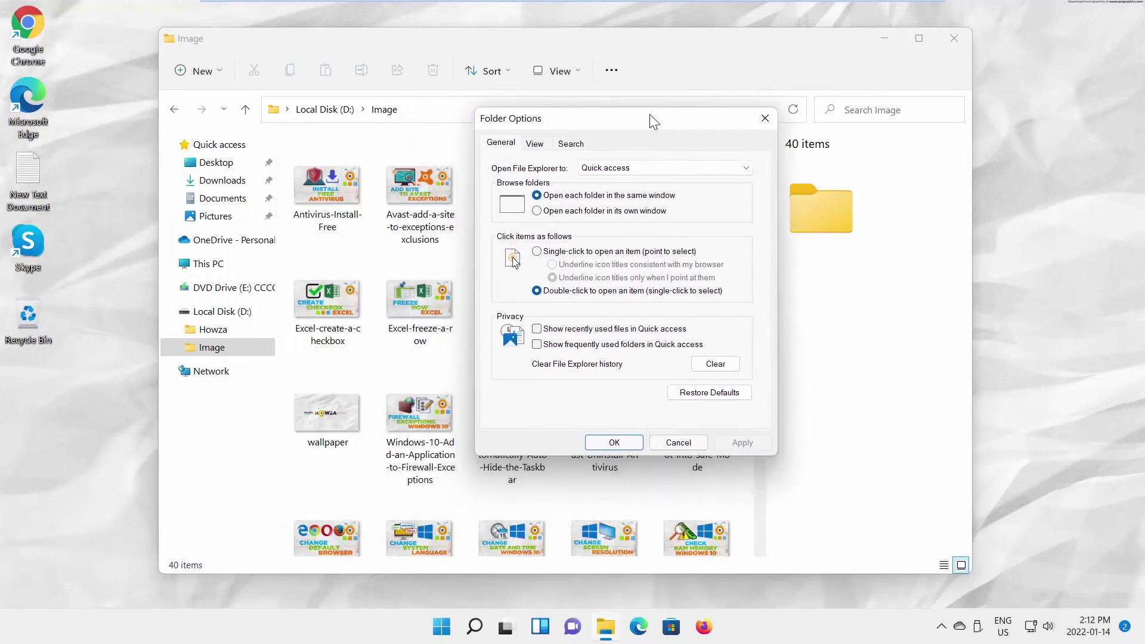
{"action": "left_click", "coordinate": [544, 142]}
{"action": "left_click_drag", "start_coordinate": [576, 126], "coordinate": [737, 125]}
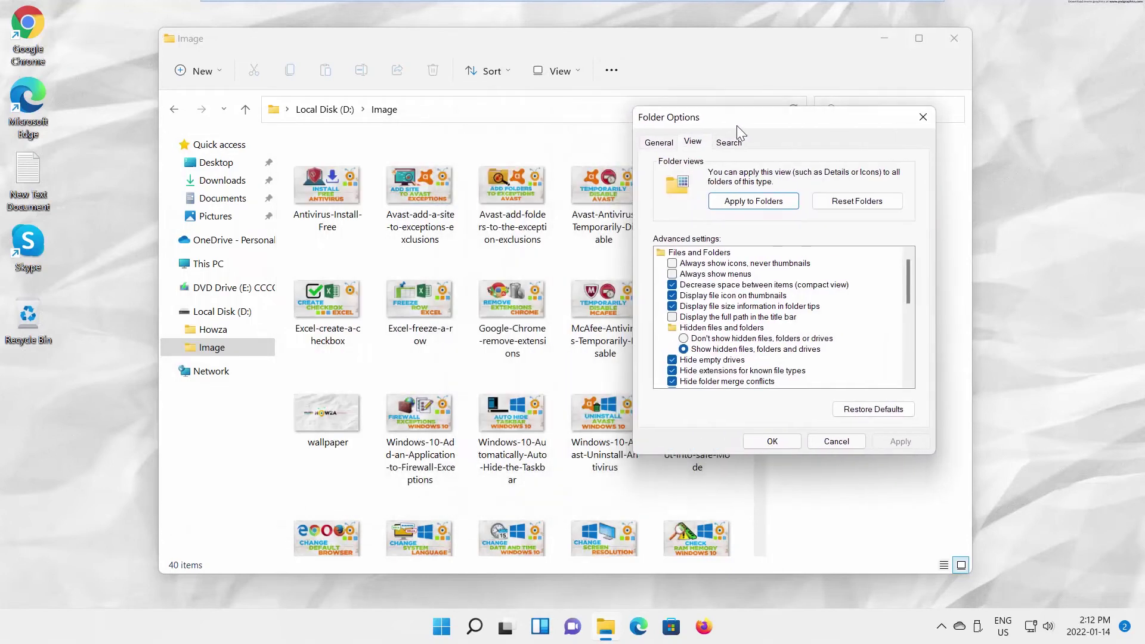
{"action": "left_click", "coordinate": [700, 264]}
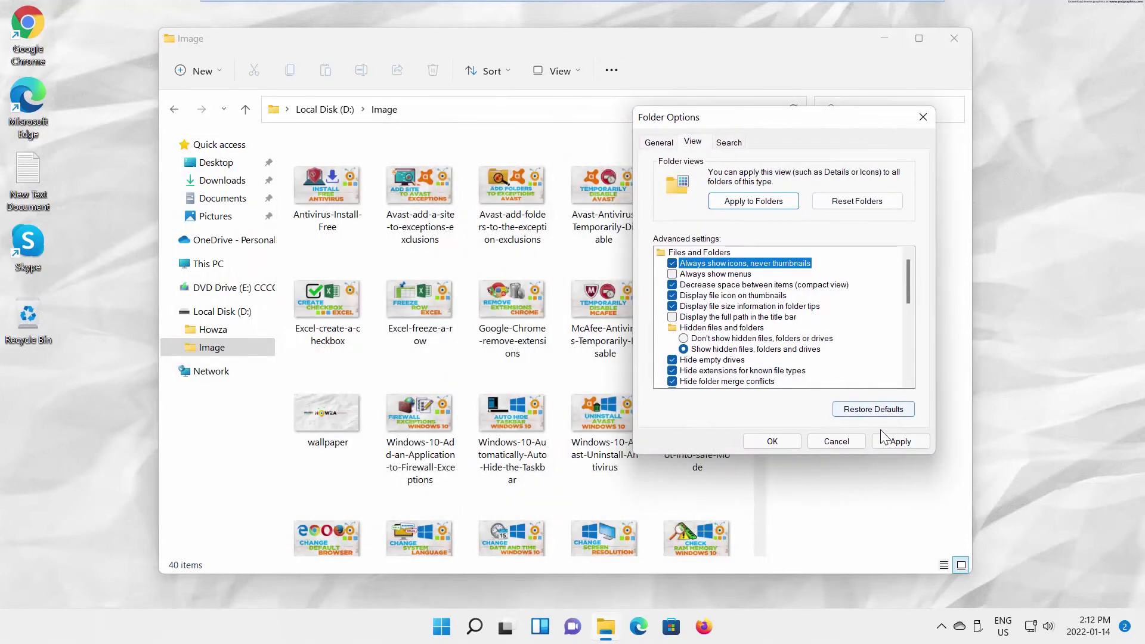
{"action": "left_click", "coordinate": [901, 441]}
{"action": "left_click", "coordinate": [771, 442]}
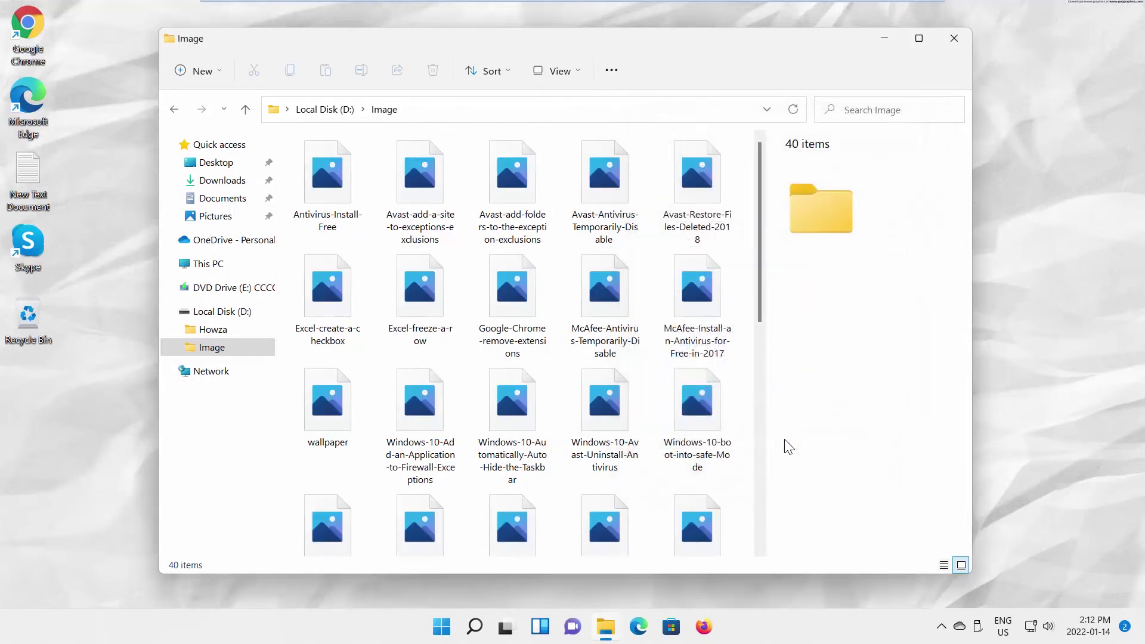
{"action": "scroll", "coordinate": [565, 295], "scroll_direction": "down", "scroll_amount": 2}
{"action": "scroll", "coordinate": [566, 296], "scroll_direction": "down", "scroll_amount": 5}
{"action": "scroll", "coordinate": [566, 295], "scroll_direction": "up", "scroll_amount": 2}
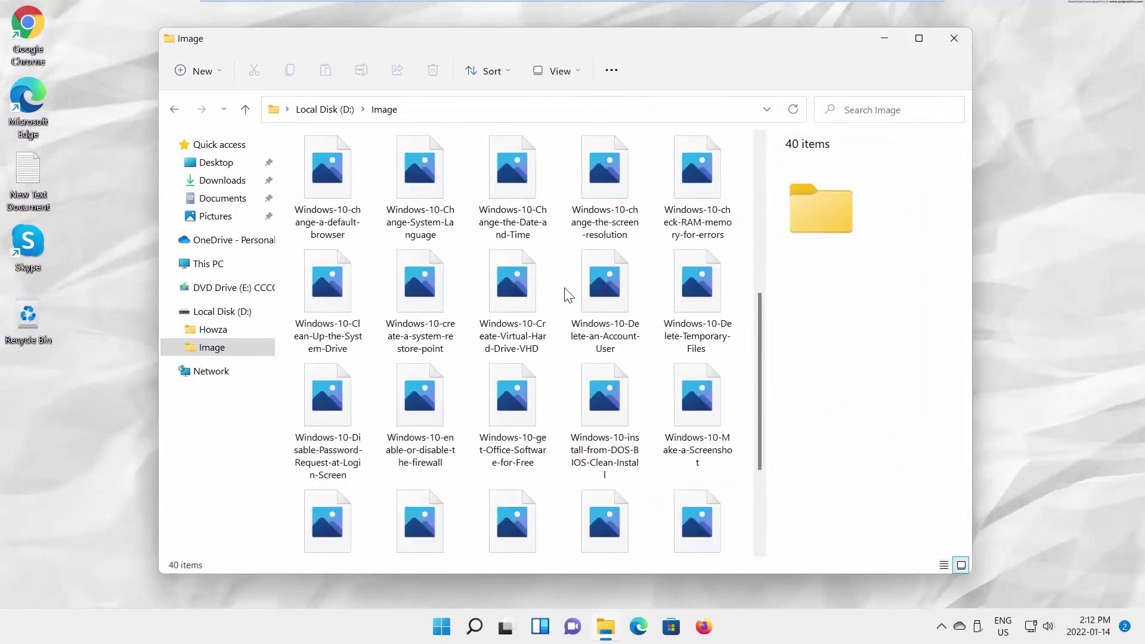
{"action": "scroll", "coordinate": [566, 296], "scroll_direction": "up", "scroll_amount": 3}
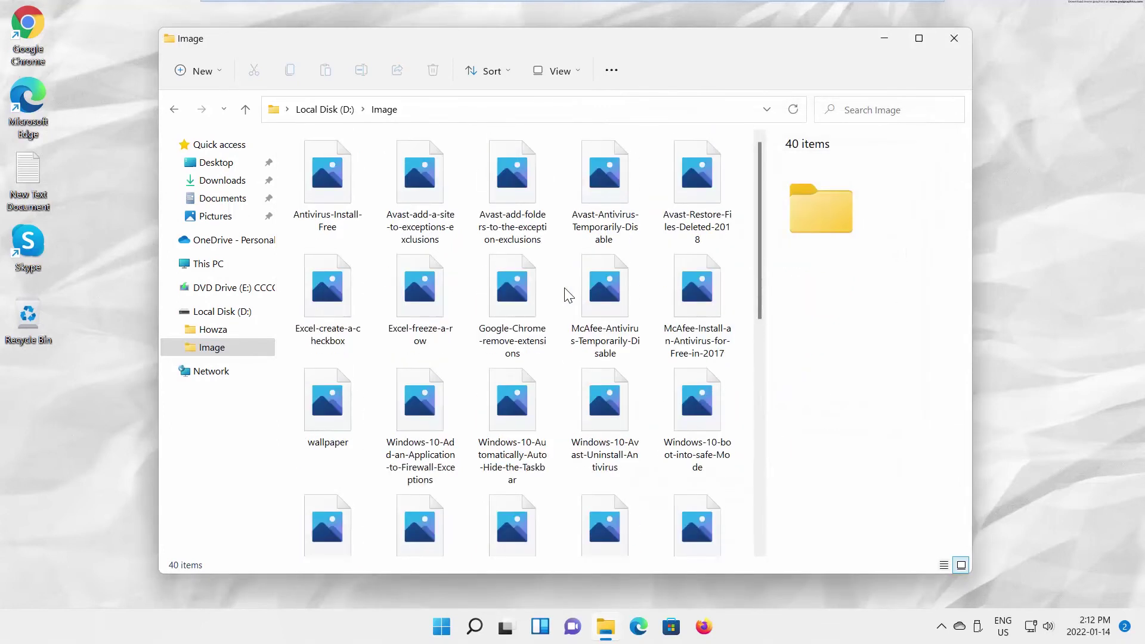
{"action": "left_click", "coordinate": [612, 71]}
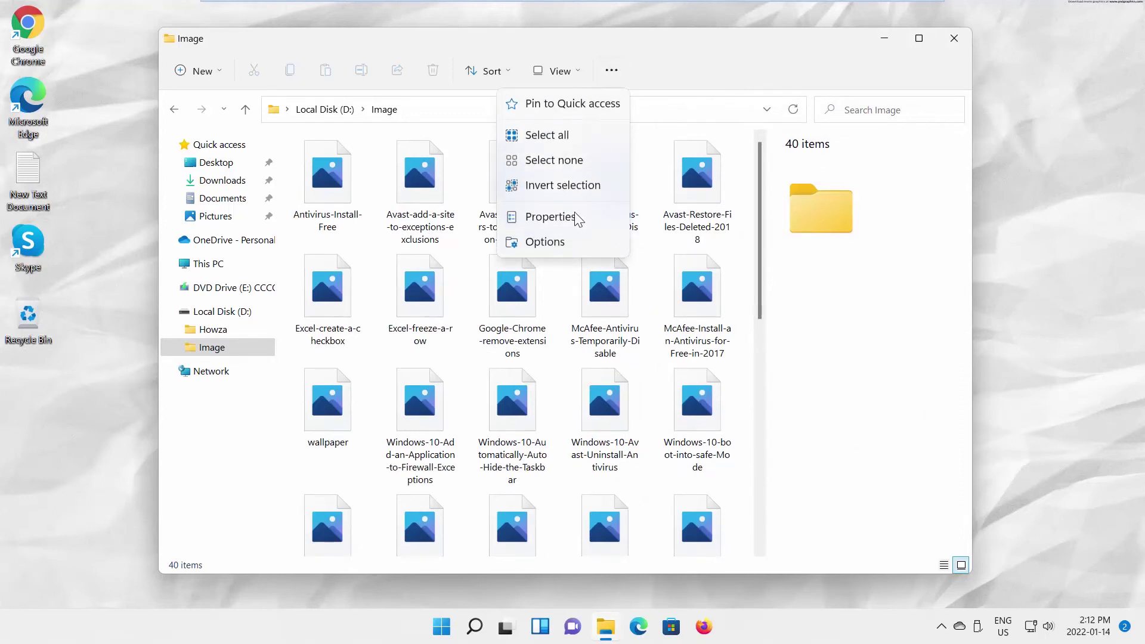
Step: Uncheck 'Always show icons, never thumbnails' in Folder Options > View and apply it
{"action": "left_click", "coordinate": [572, 239]}
{"action": "left_click_drag", "start_coordinate": [368, 155], "coordinate": [813, 154]}
{"action": "left_click", "coordinate": [690, 181]}
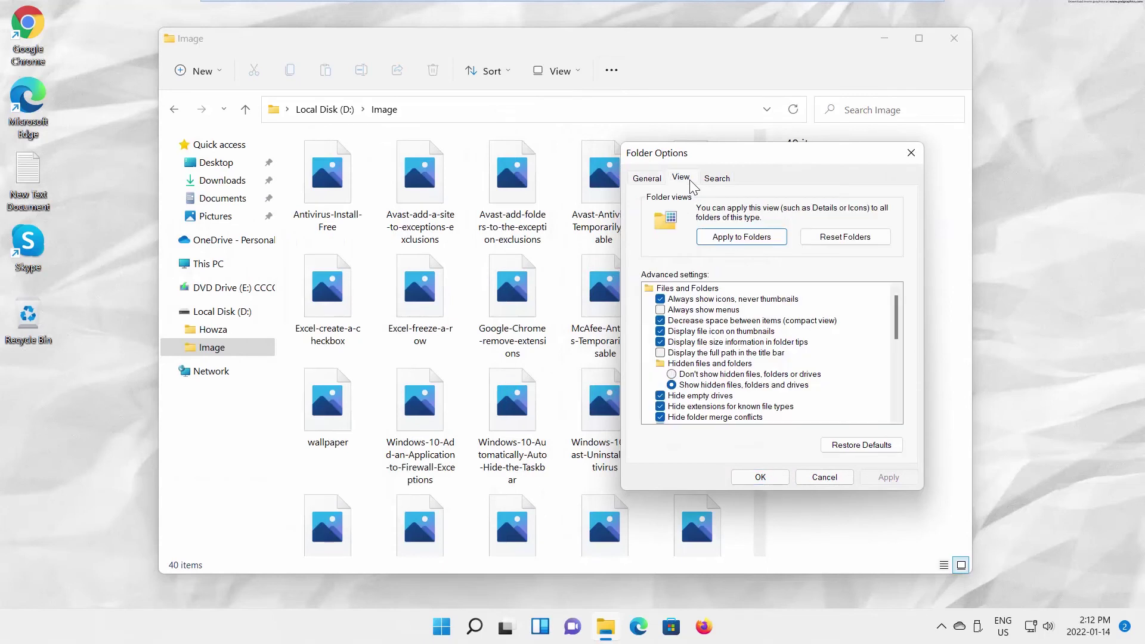
{"action": "left_click", "coordinate": [680, 301]}
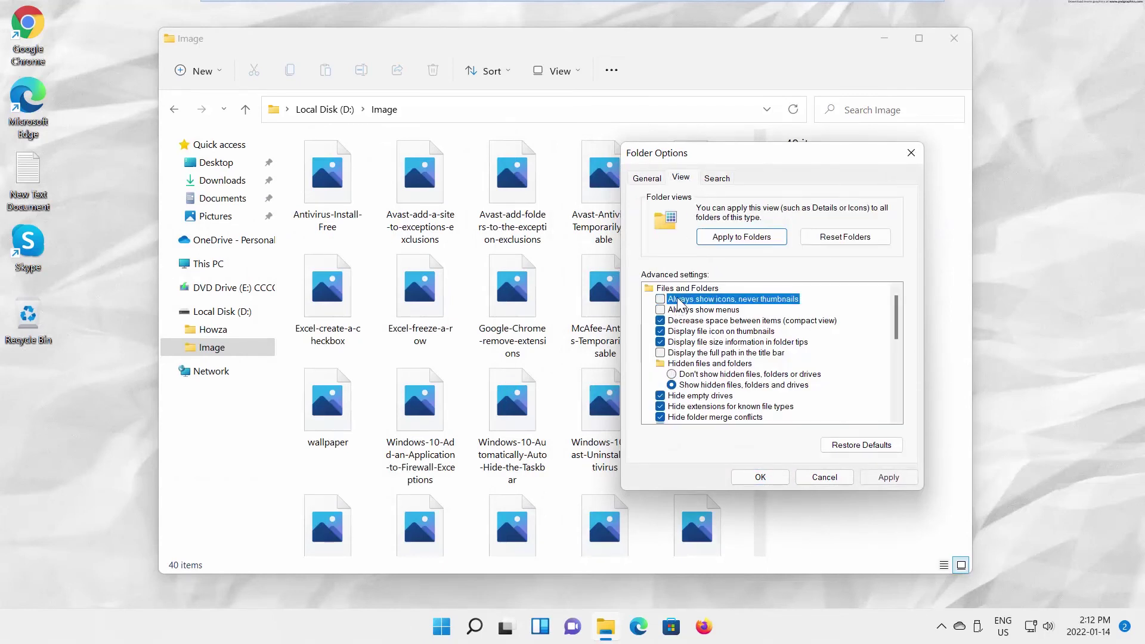
{"action": "left_click", "coordinate": [885, 479]}
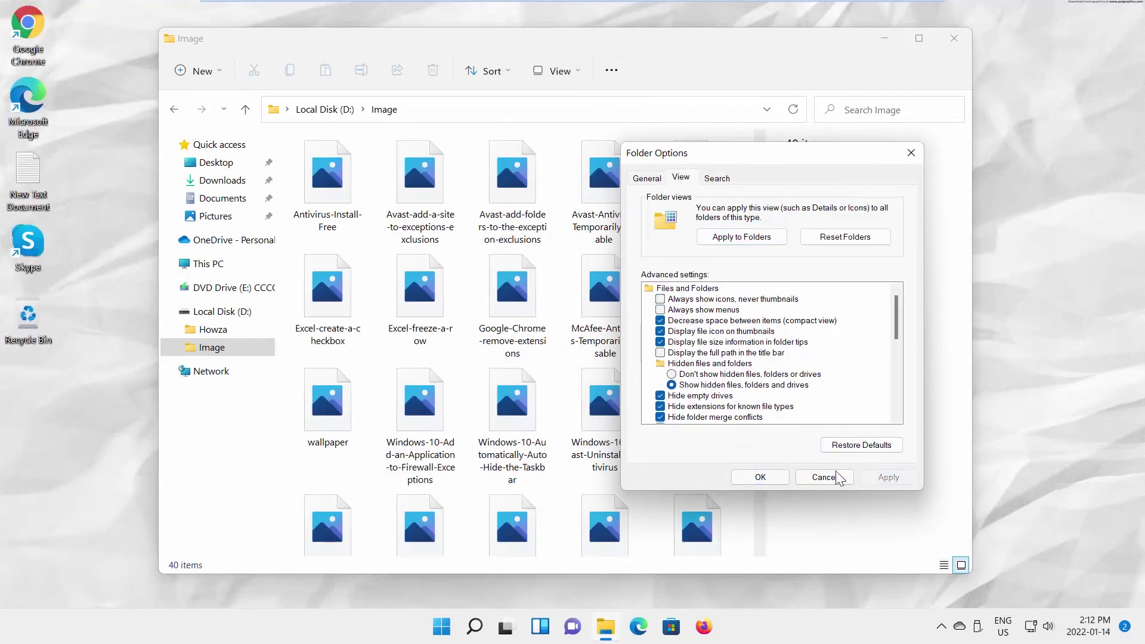
{"action": "left_click", "coordinate": [761, 477]}
{"action": "scroll", "coordinate": [629, 422], "scroll_direction": "down", "scroll_amount": 2}
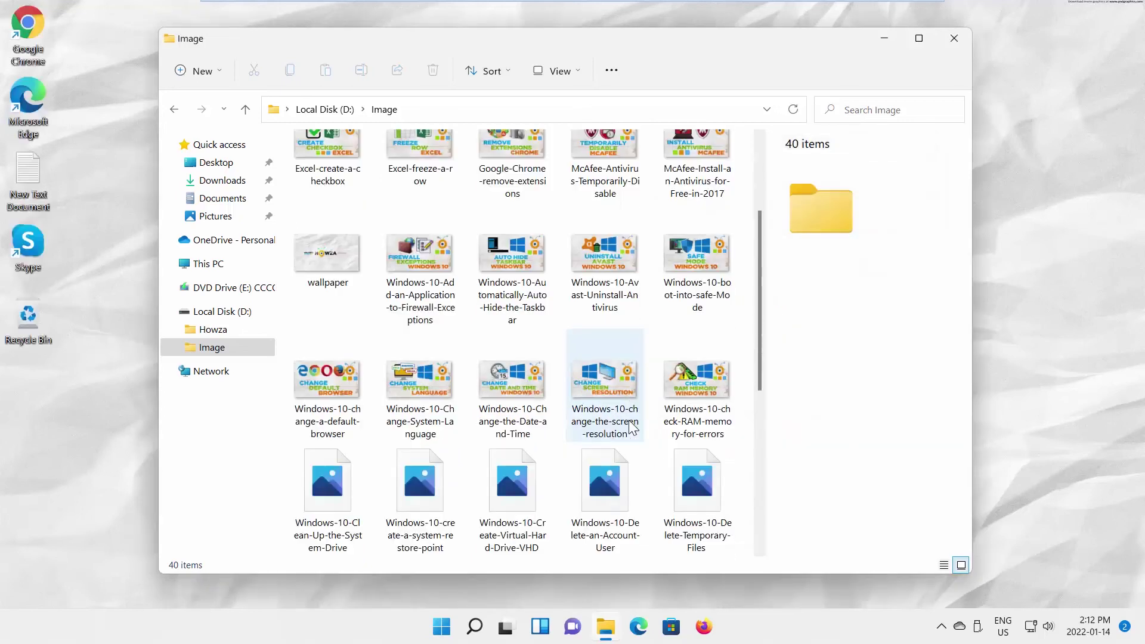
{"action": "scroll", "coordinate": [629, 422], "scroll_direction": "down", "scroll_amount": 3}
{"action": "scroll", "coordinate": [629, 422], "scroll_direction": "up", "scroll_amount": 5}
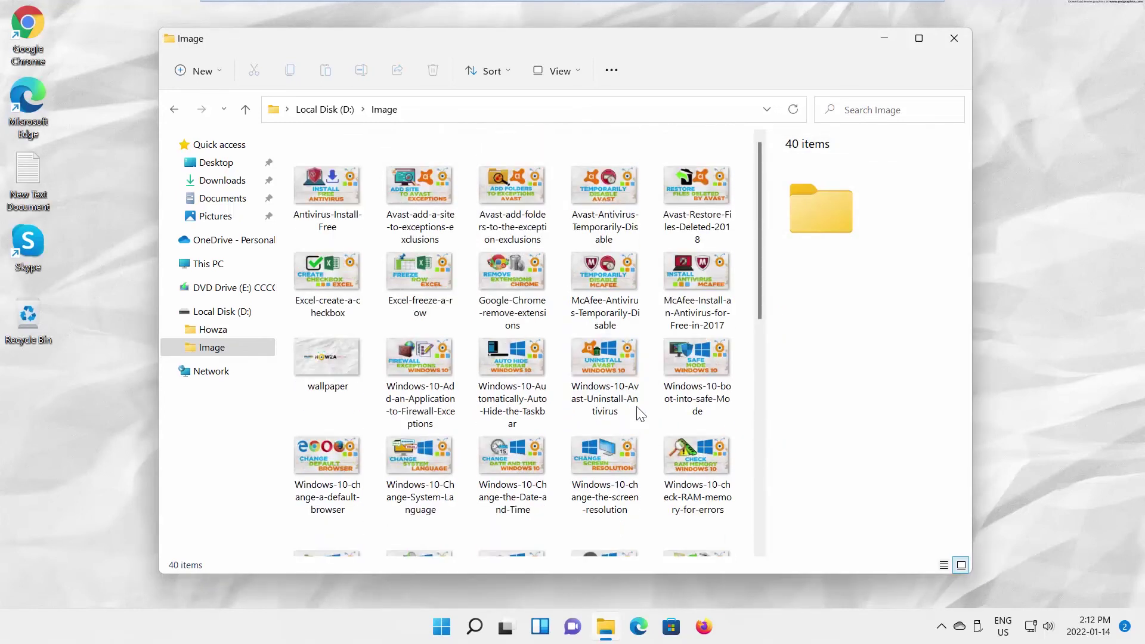